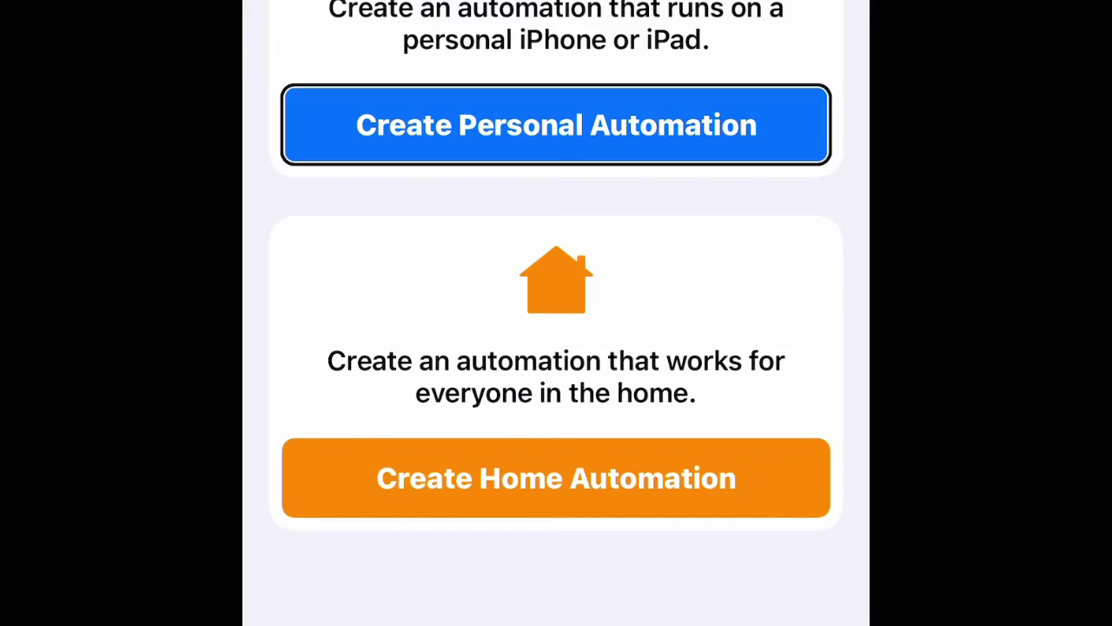
# Create a new personal automation to show the trigger list.
pyautogui.click(557, 124)
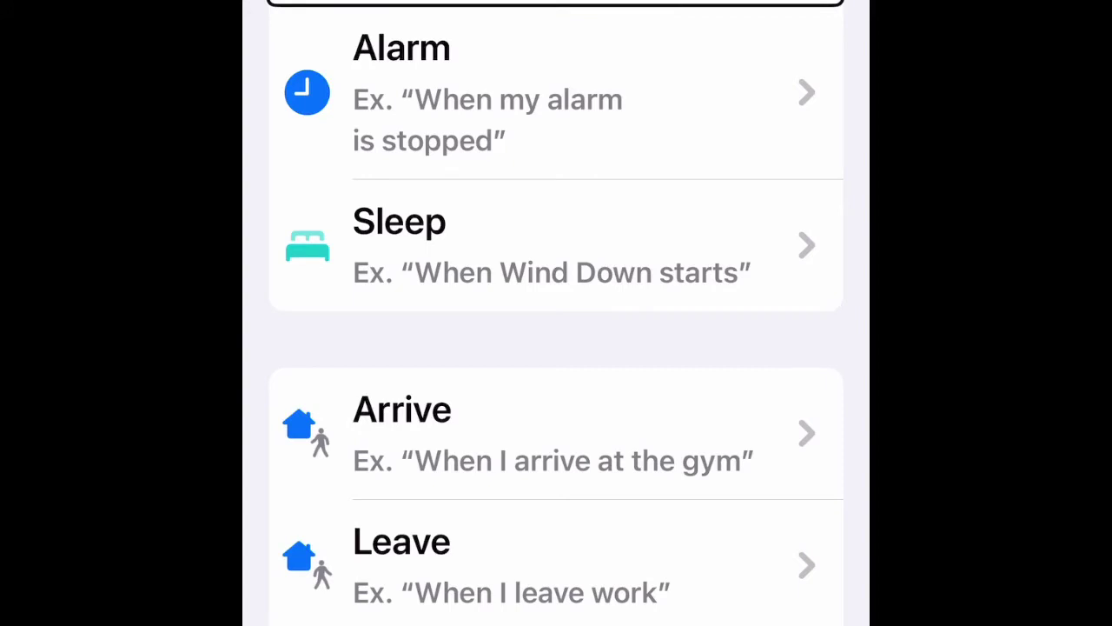
# Choose the Message trigger and search contacts for the Mom sender.
pyautogui.scroll(-10, 556, 313)
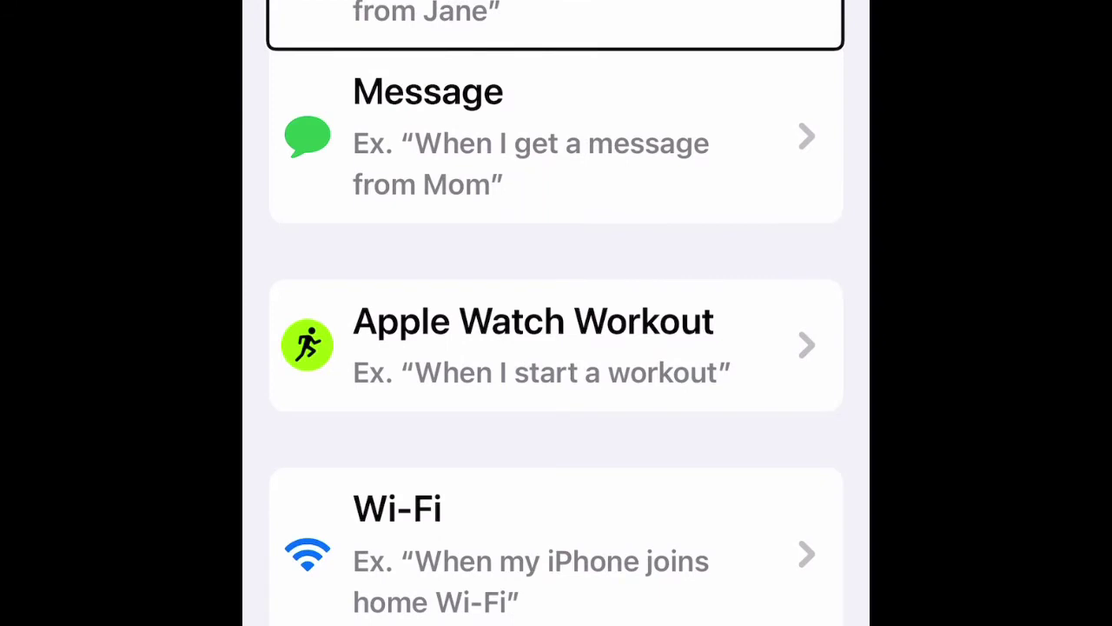
pyautogui.press('Tab')
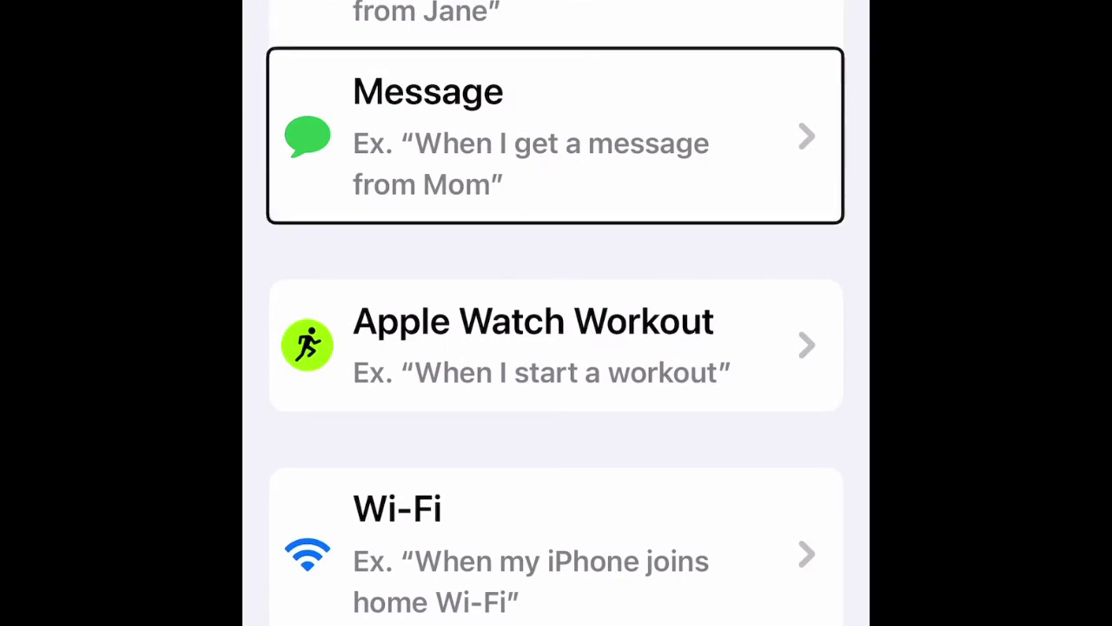
pyautogui.press('space')
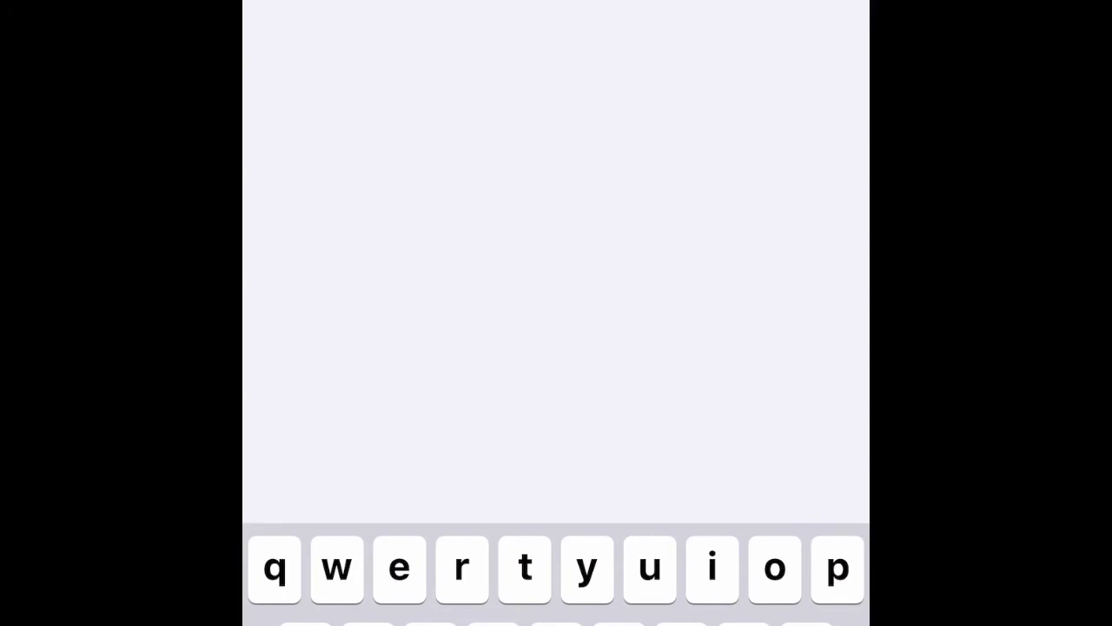
pyautogui.write('a')
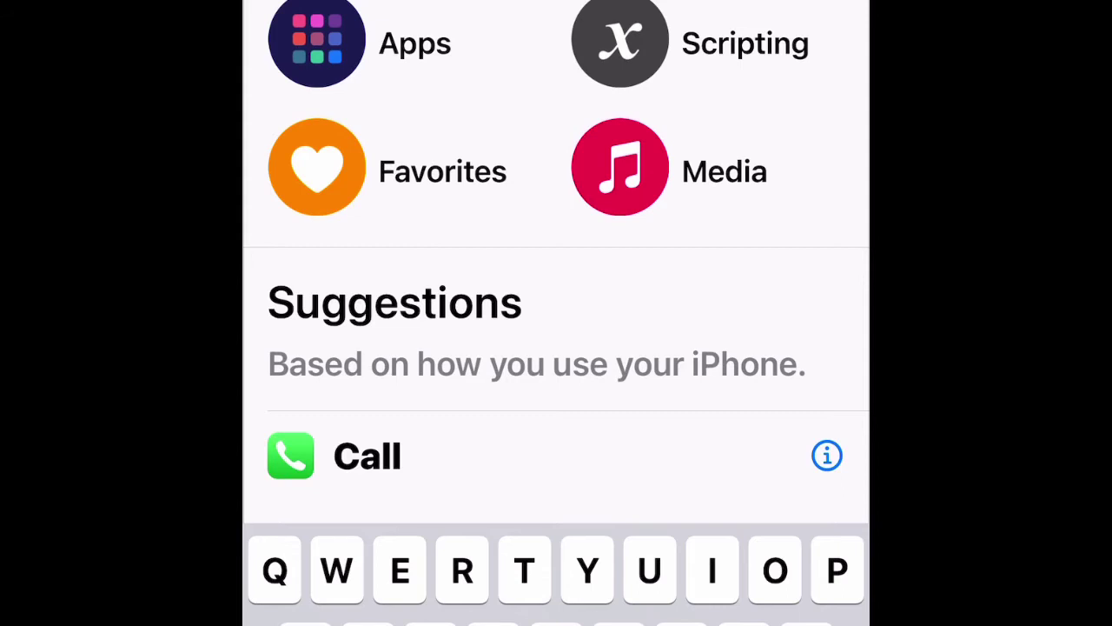
# Search for 'message' and add the WhatsApp Send Message action to the automation.
pyautogui.write('l')
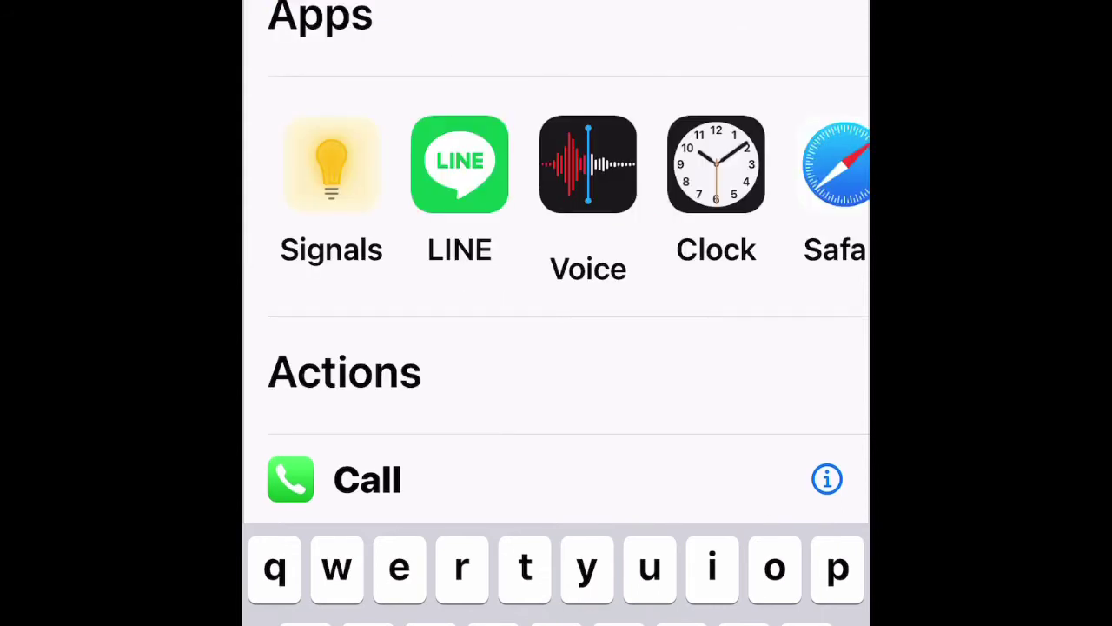
pyautogui.press('BackSpace')
pyautogui.write('e')
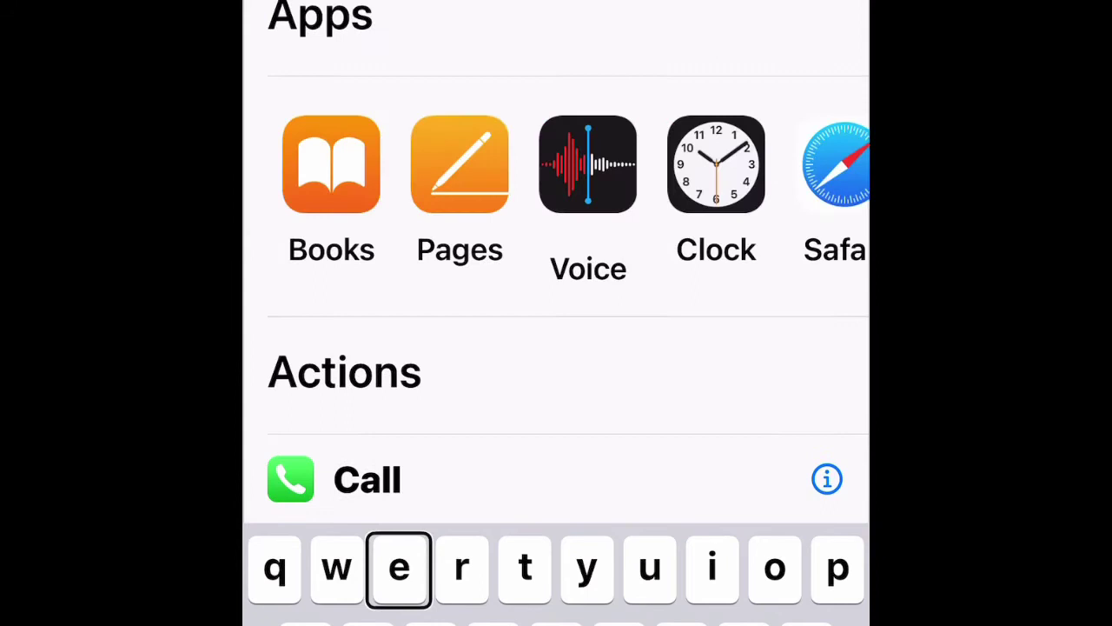
pyautogui.write('sa')
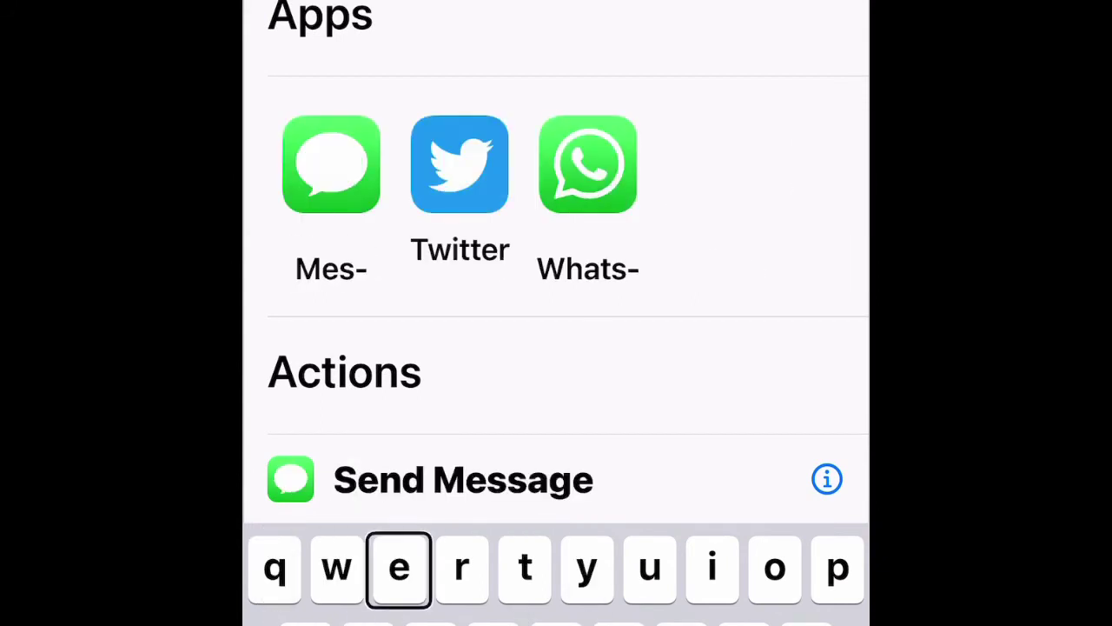
pyautogui.press('Tab')
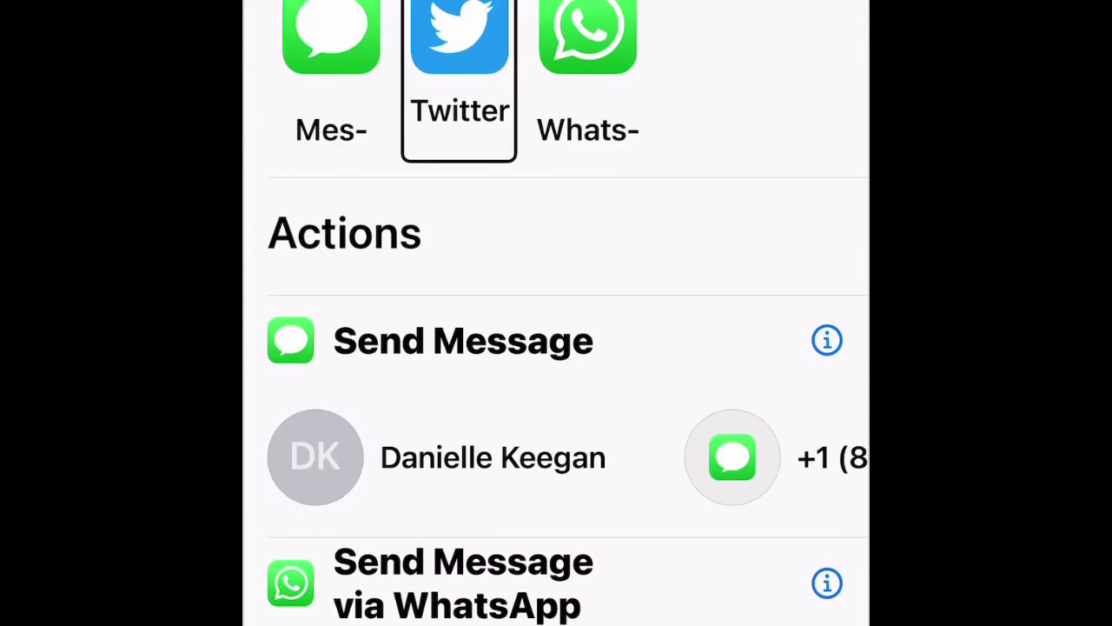
pyautogui.press('Tab')
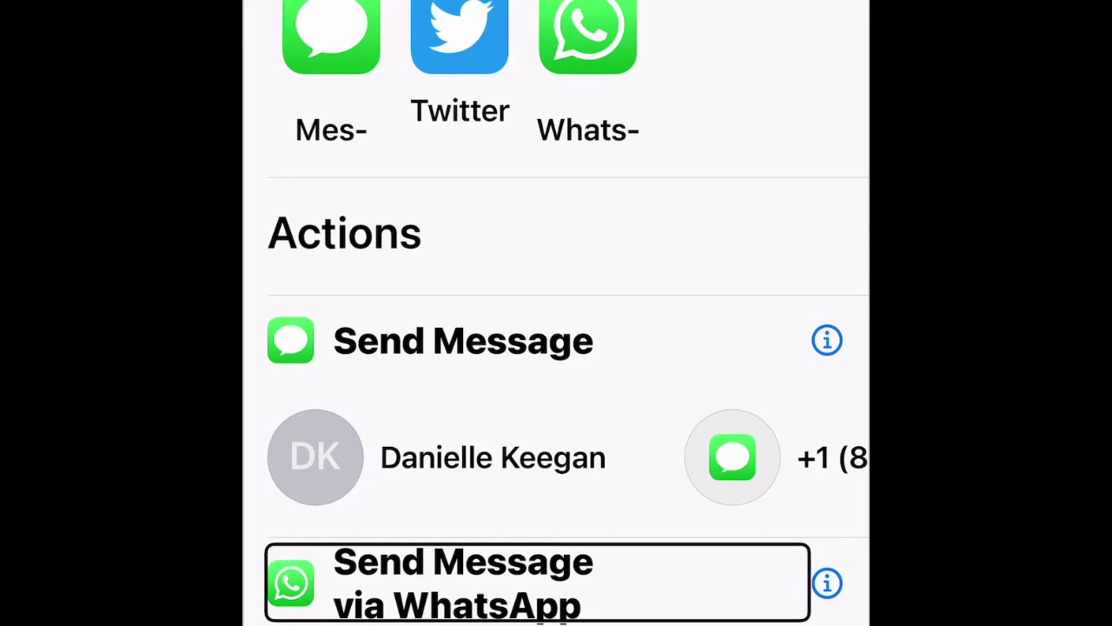
pyautogui.hotkey('shift', 'Tab')
pyautogui.press('Tab')
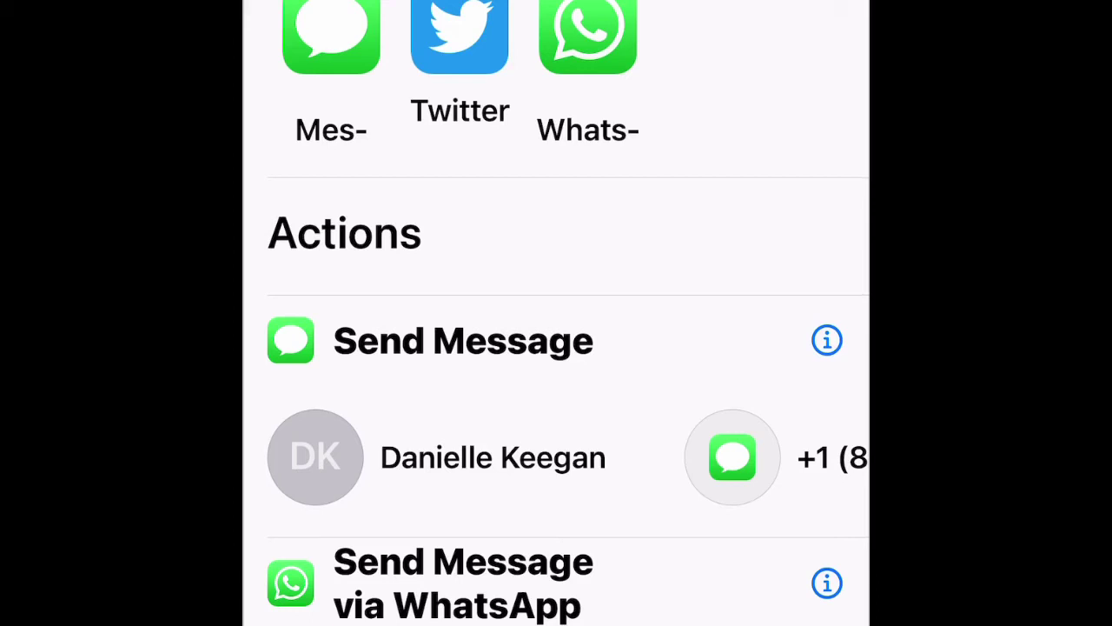
pyautogui.press('Return')
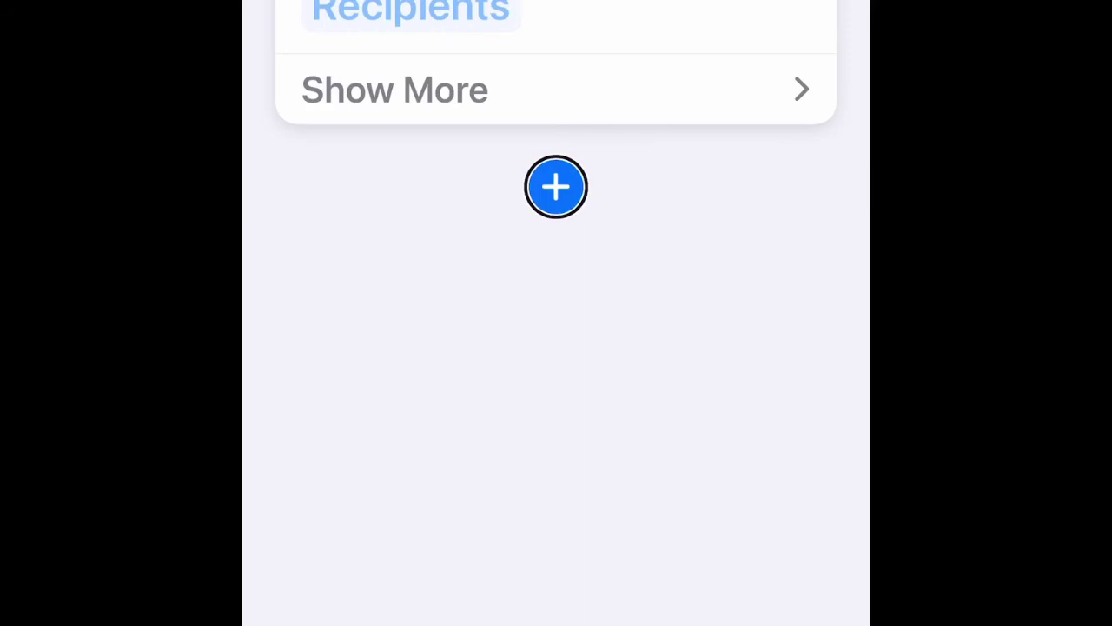
# Enter the reply 'On it mom' with a pleading face emoji, then open Recipients.
pyautogui.hotkey('shift', 'Tab')
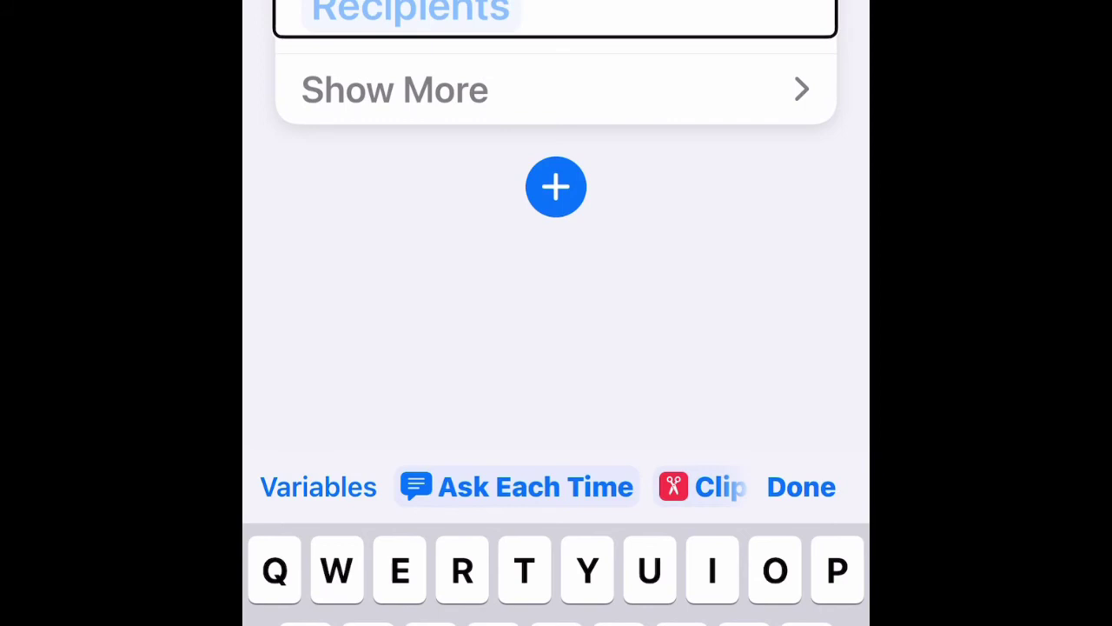
pyautogui.write('O')
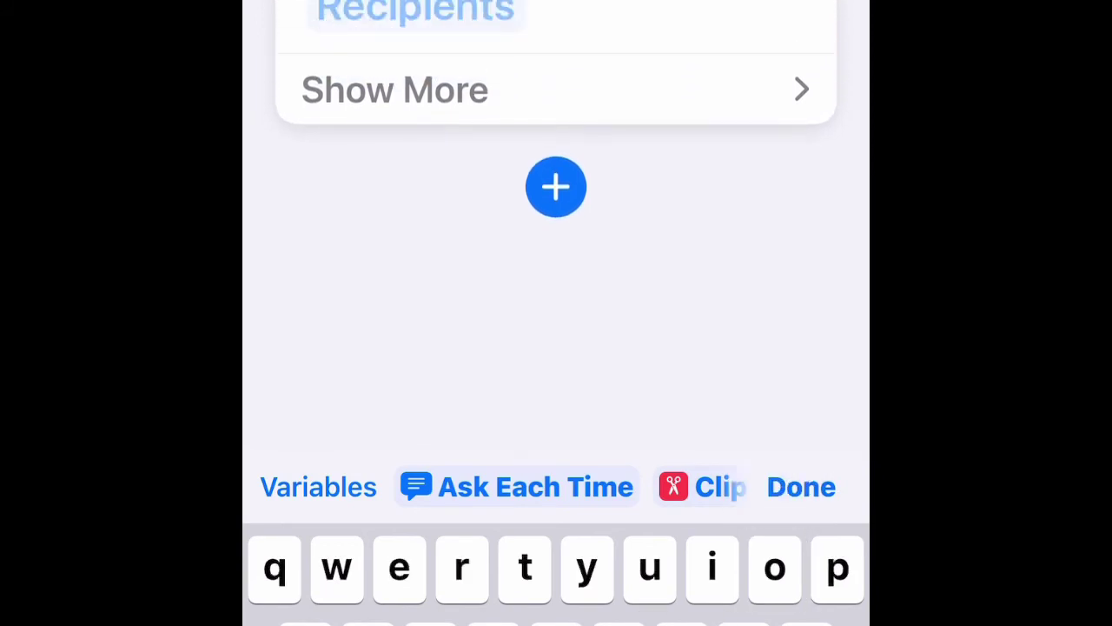
pyautogui.write('oit')
pyautogui.write('o')
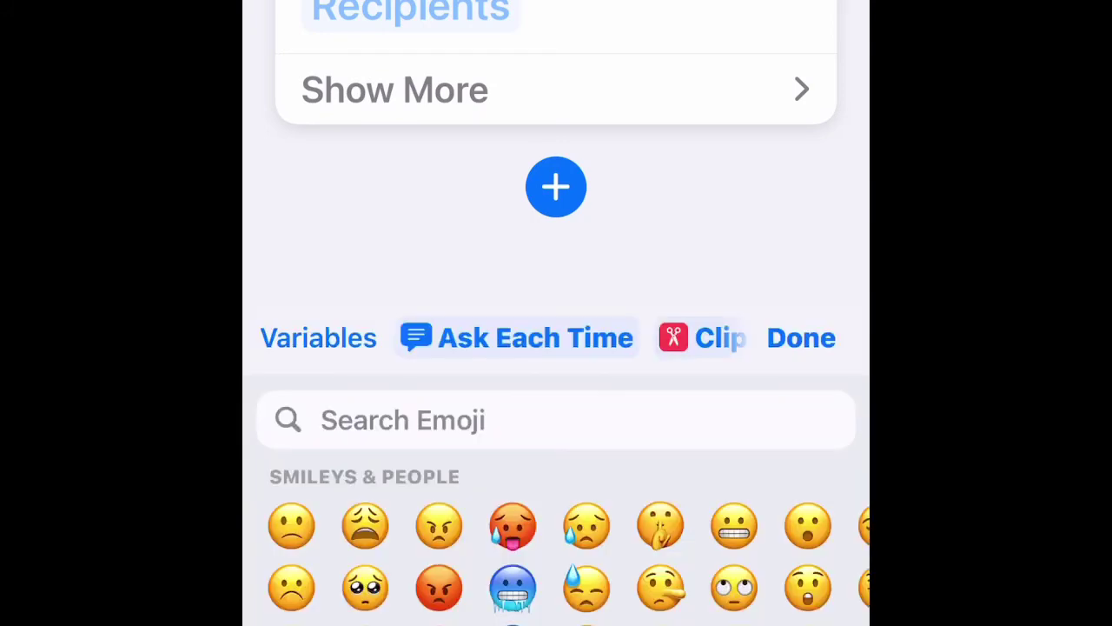
pyautogui.press('Down')
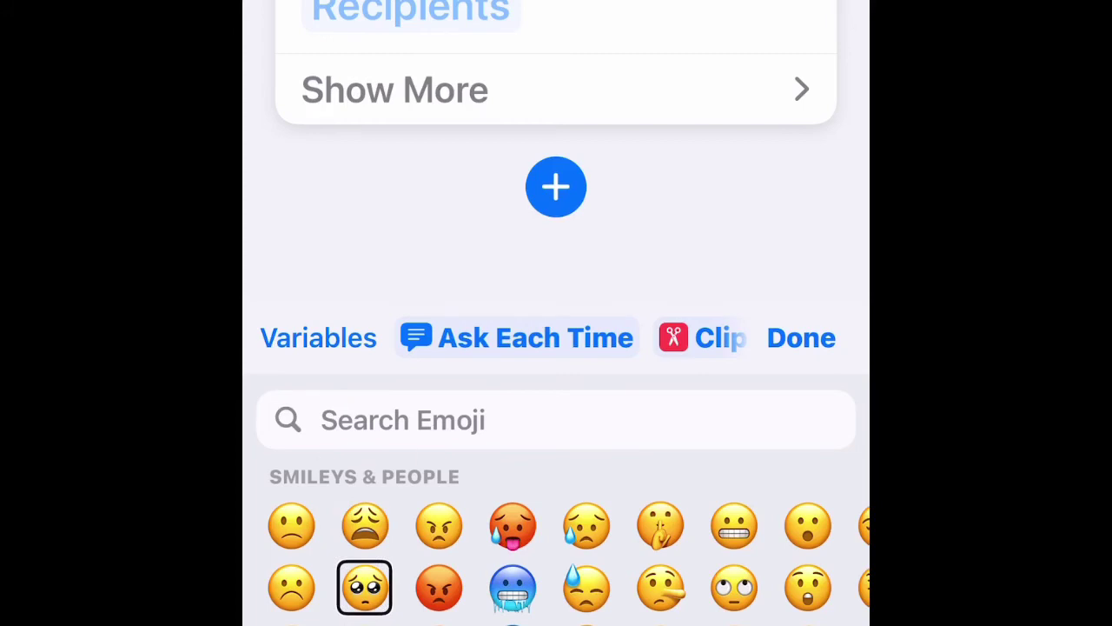
pyautogui.press('Tab')
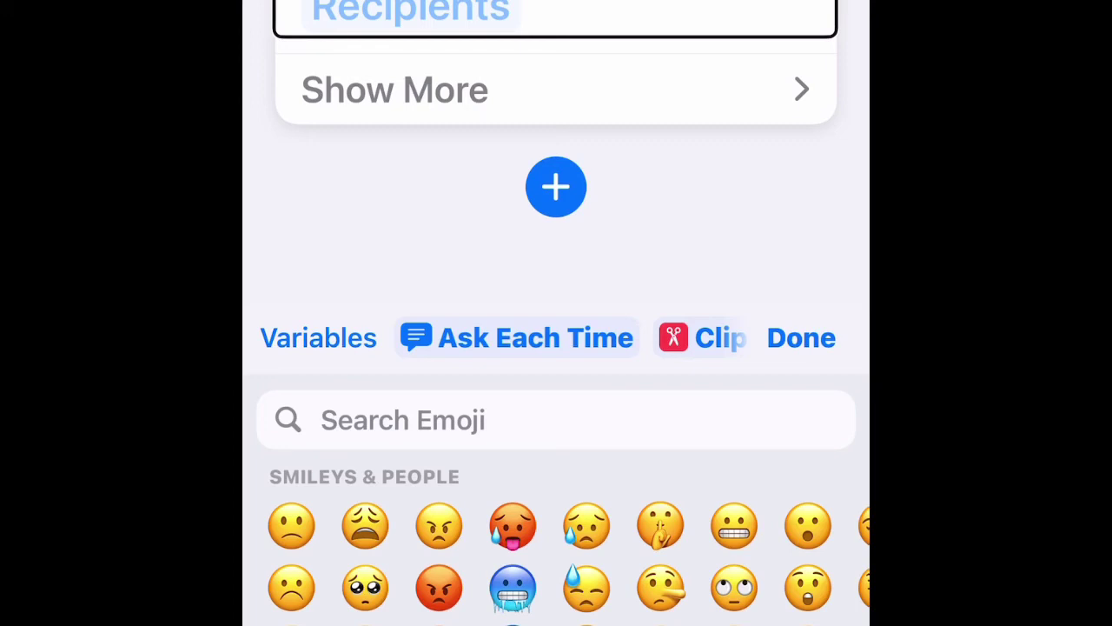
pyautogui.press('space')
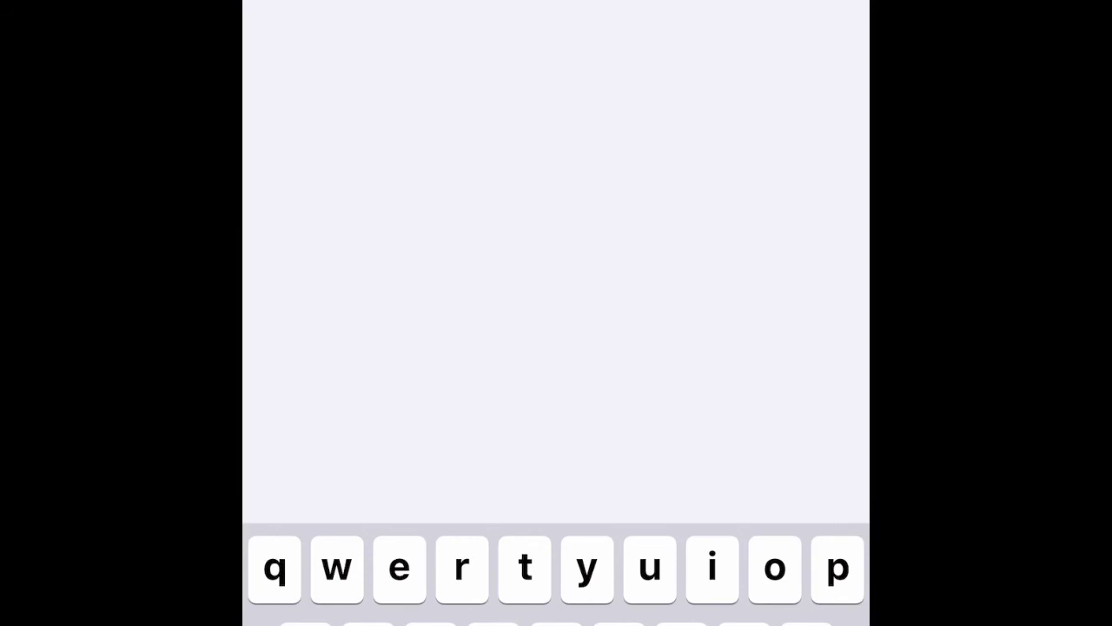
# Search contacts and pick the matching Mom contact as the reply's recipient.
pyautogui.write('a')
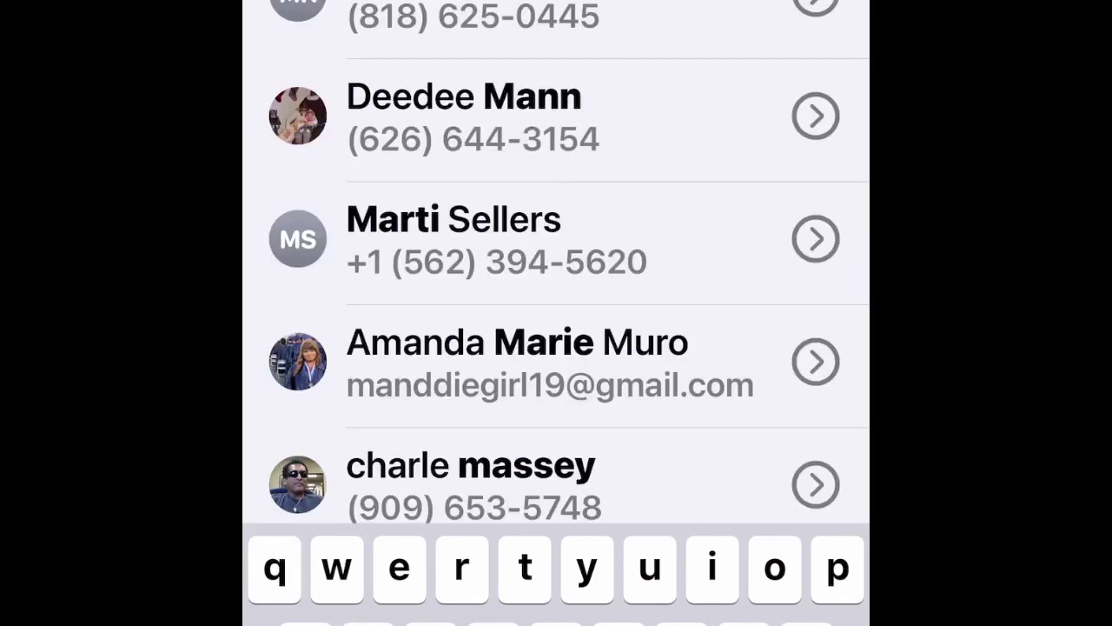
pyautogui.press('Tab')
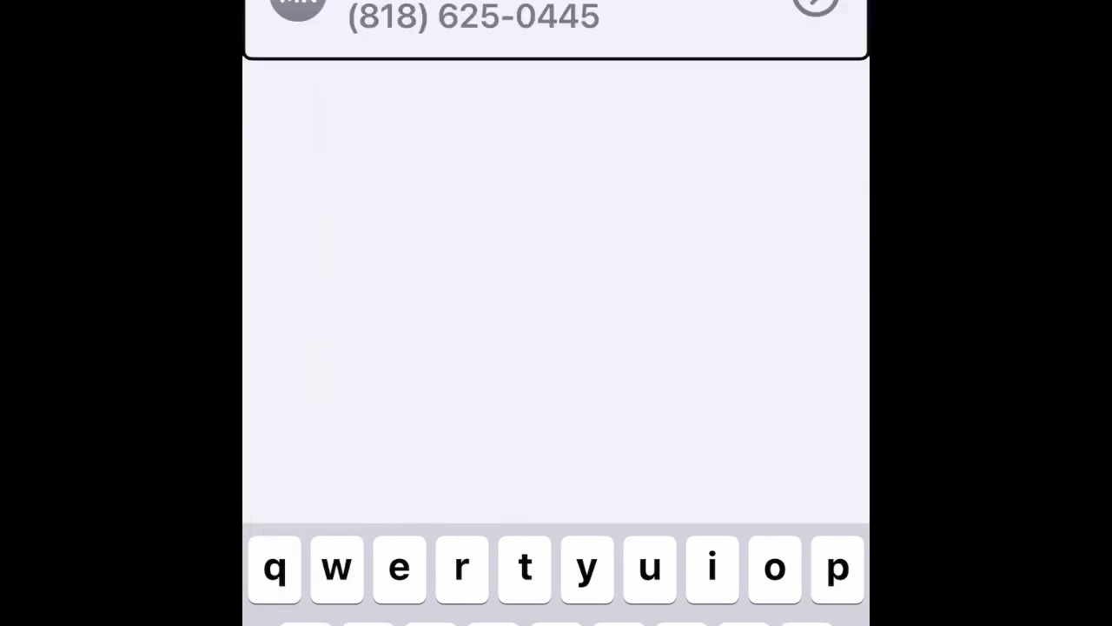
pyautogui.press('space')
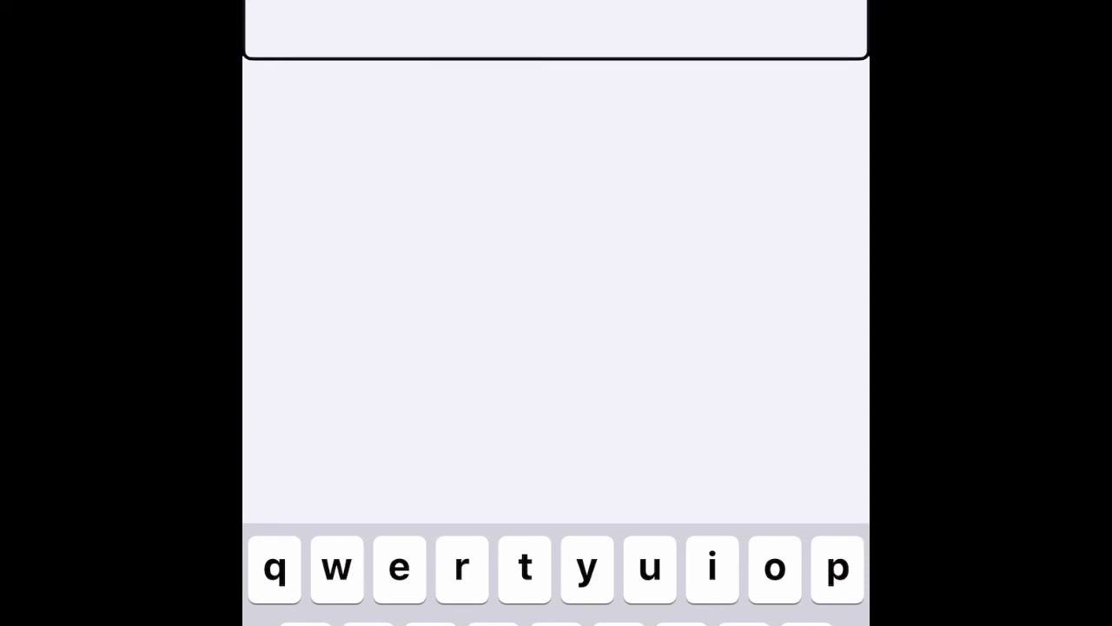